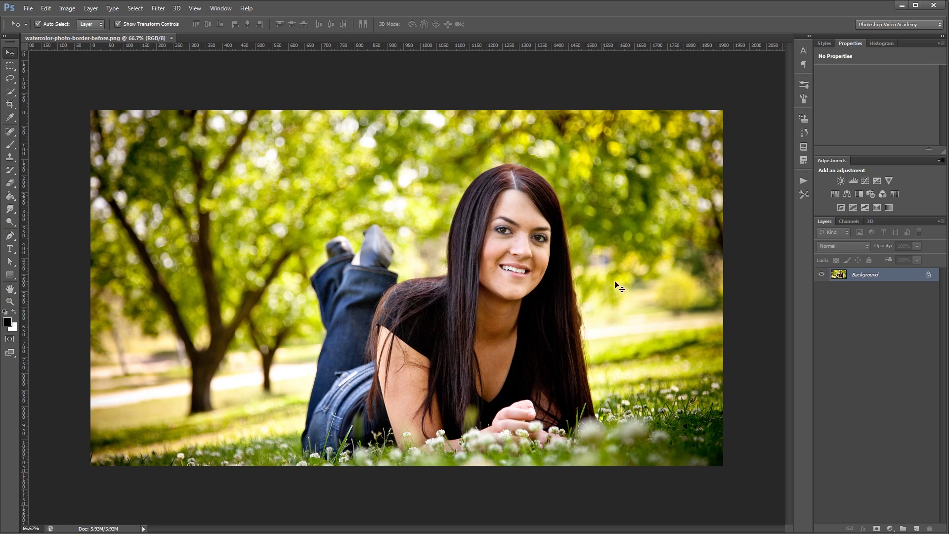
# Step: Convert the Background into Layer 0, then add a new layer filled with white and place it beneath the photo
pyautogui.doubleClick(904, 277)
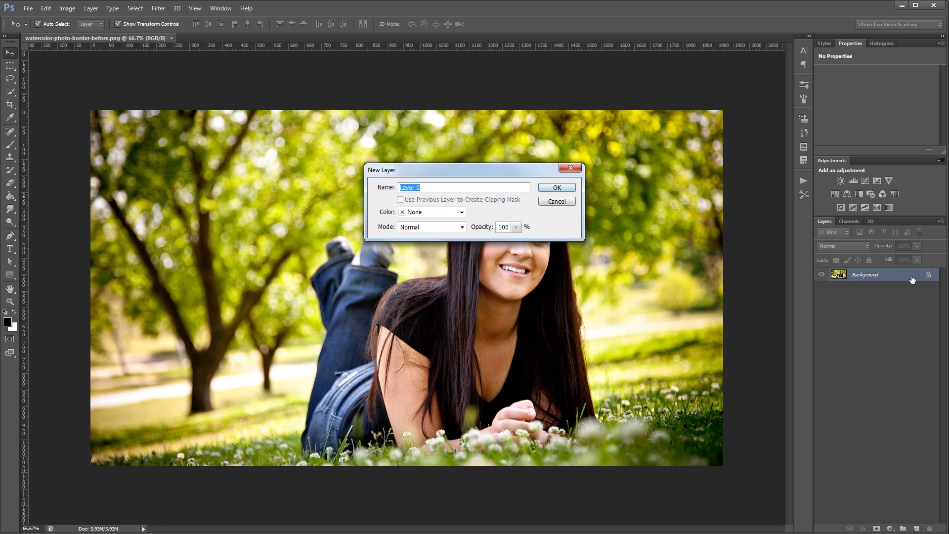
pyautogui.click(553, 190)
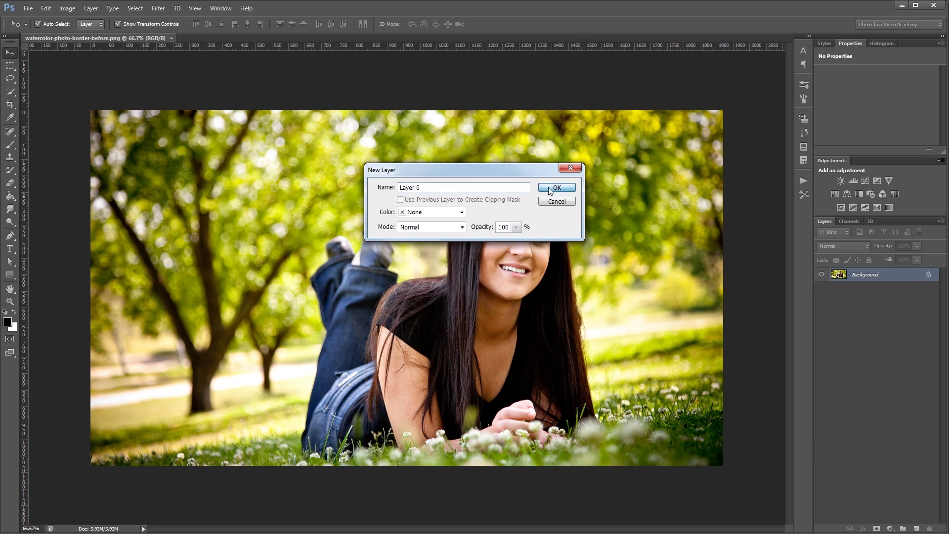
pyautogui.click(916, 528)
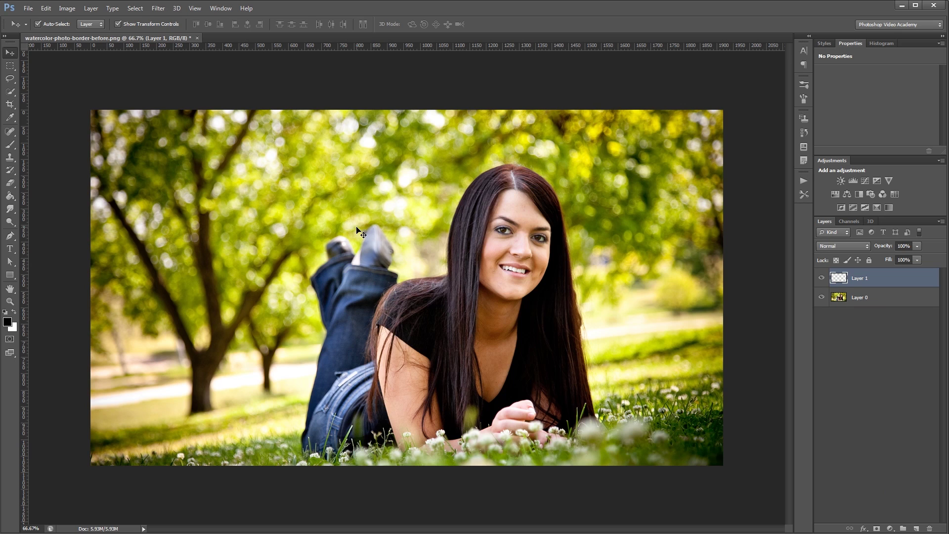
pyautogui.press('g')
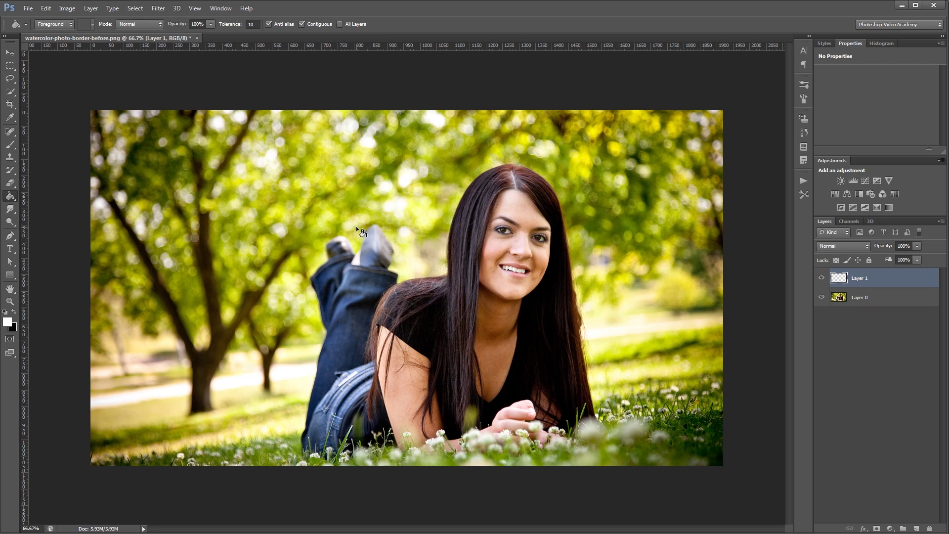
pyautogui.click(359, 231)
pyautogui.press('v')
pyautogui.moveTo(892, 279); pyautogui.dragTo(894, 310)
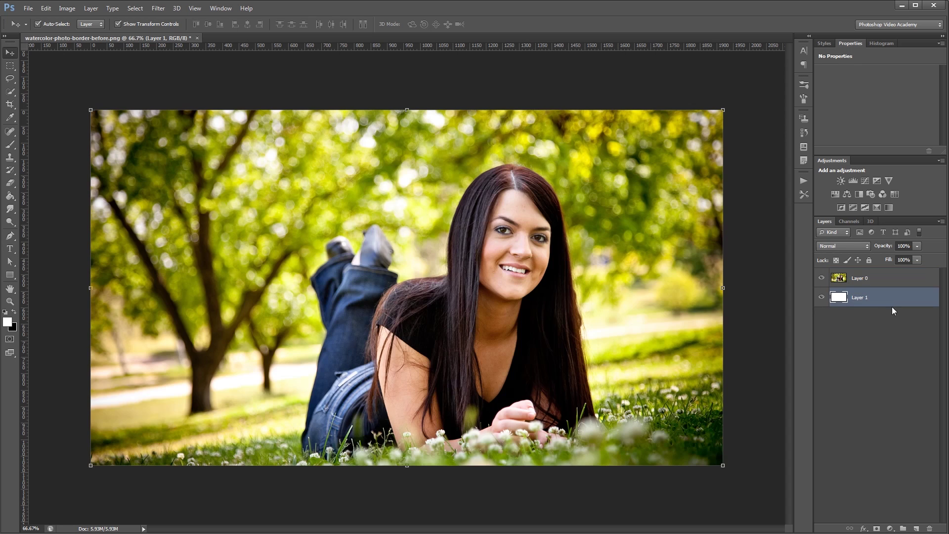
# Step: Add a layer mask to Layer 0 and invert it to black
pyautogui.click(880, 279)
pyautogui.click(876, 528)
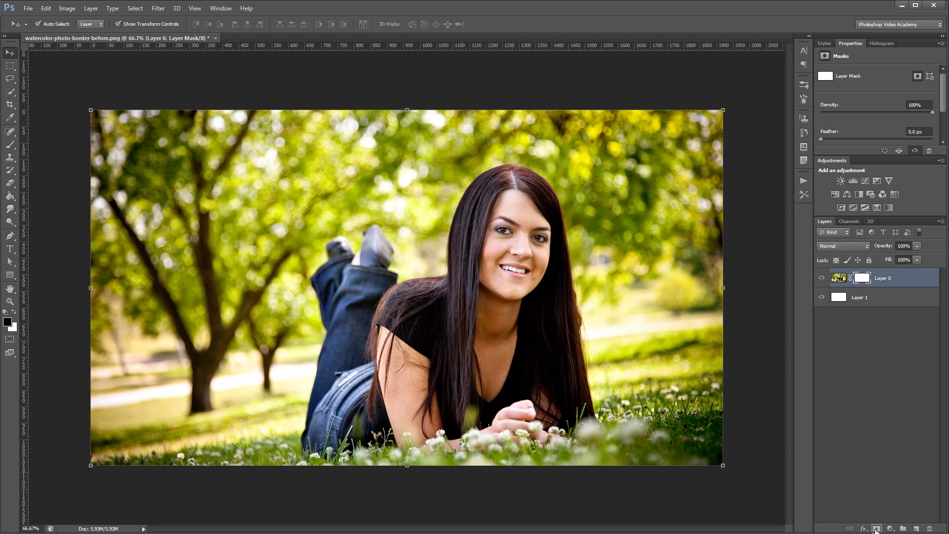
pyautogui.hotkey('ctrl', 'i')
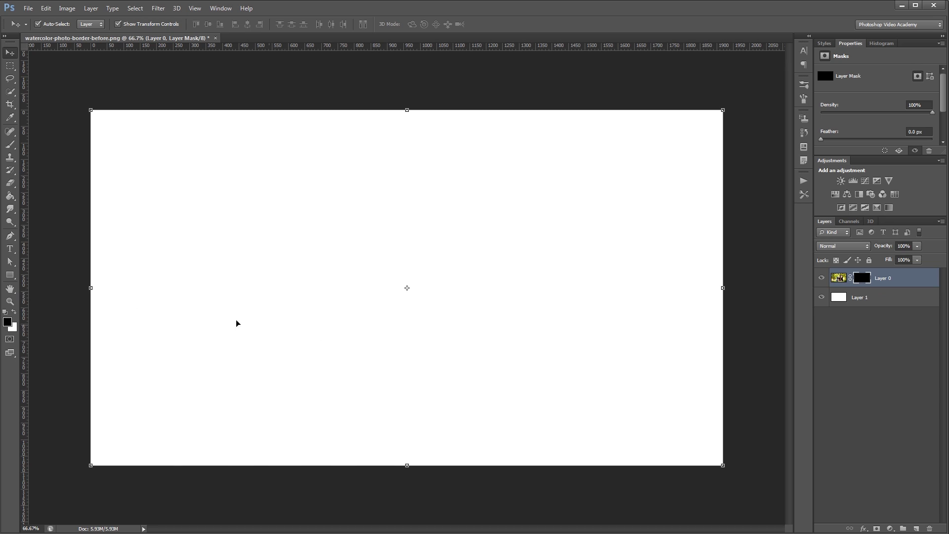
# Step: Draw a white rectangle in Pixels mode on Layer 0's mask, leaving an even border around the photo
pyautogui.click(9, 278)
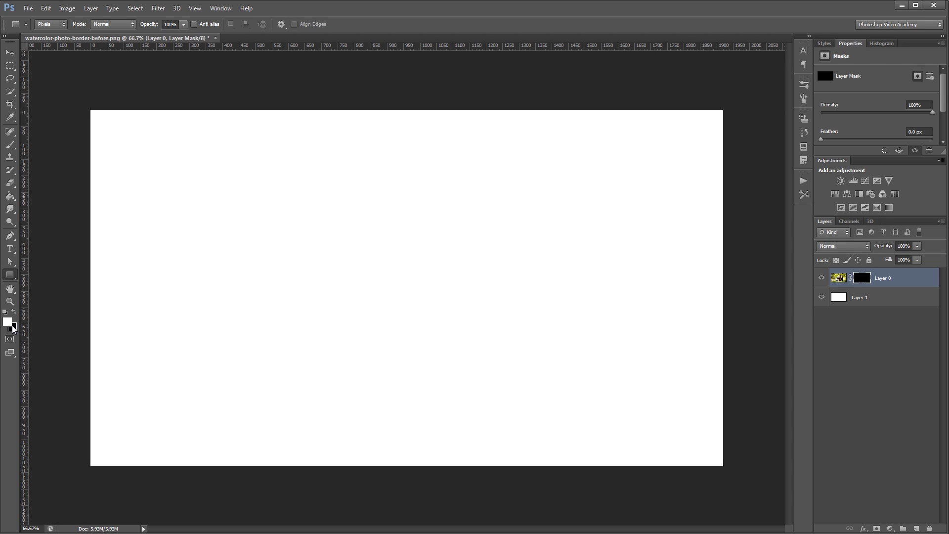
pyautogui.click(61, 26)
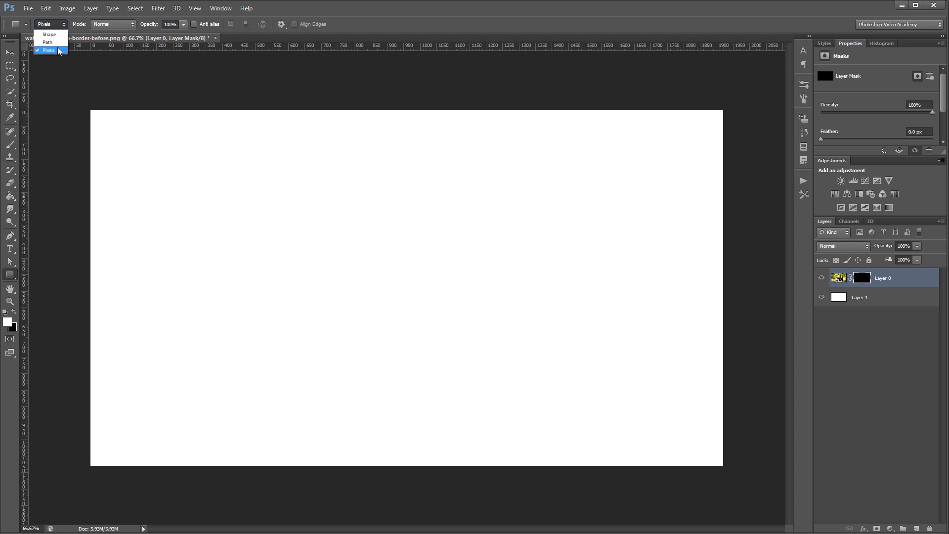
pyautogui.click(59, 49)
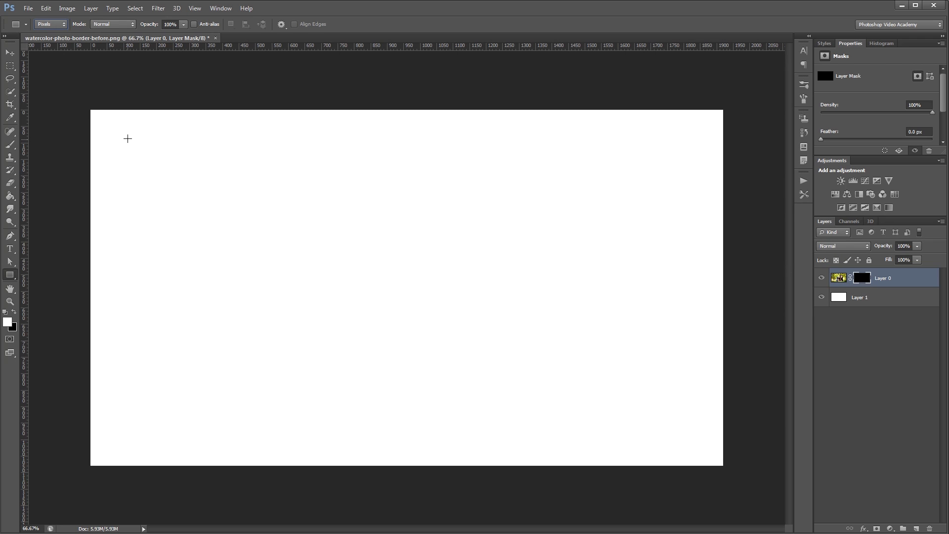
pyautogui.moveTo(128, 139); pyautogui.dragTo(683, 435)
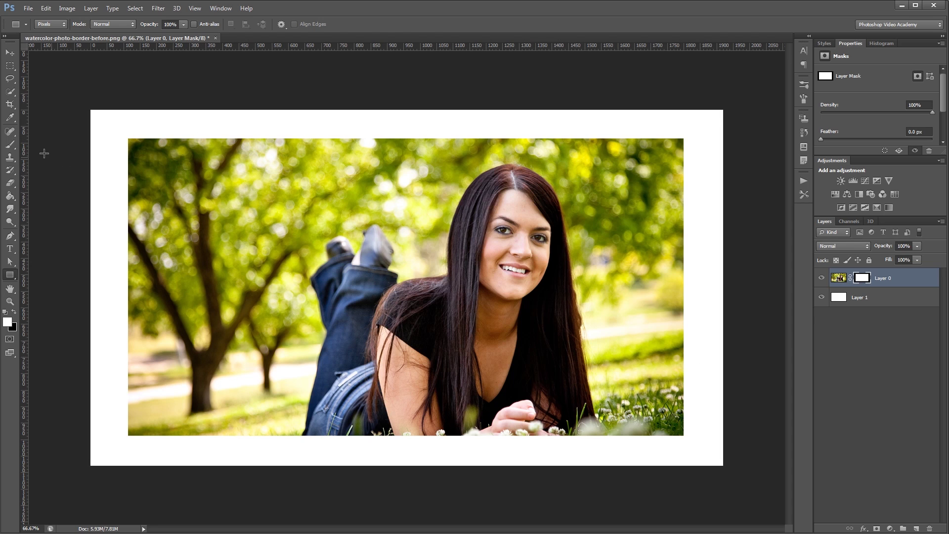
# Step: Set up the Brush tool with the 2500 px Watercolor Brush 2 tip reduced to 400 px
pyautogui.click(10, 144)
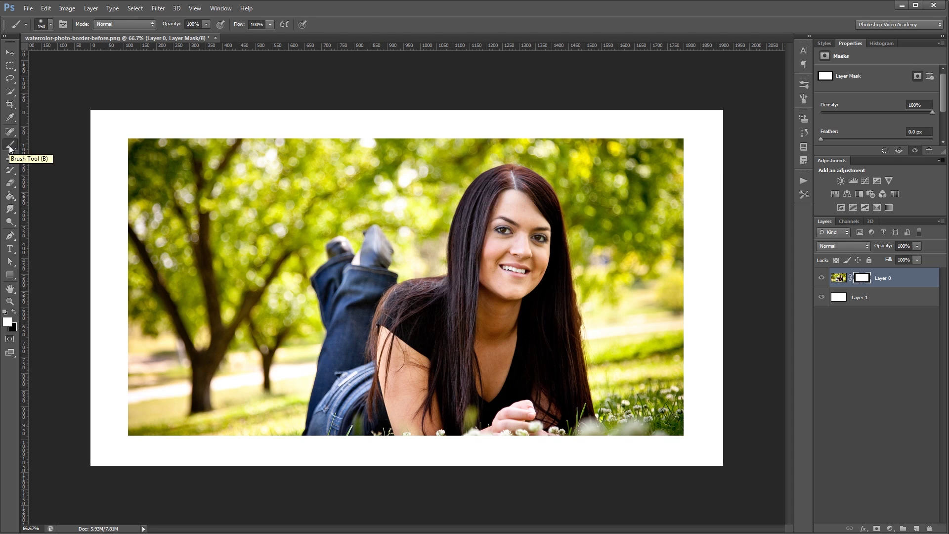
pyautogui.click(50, 24)
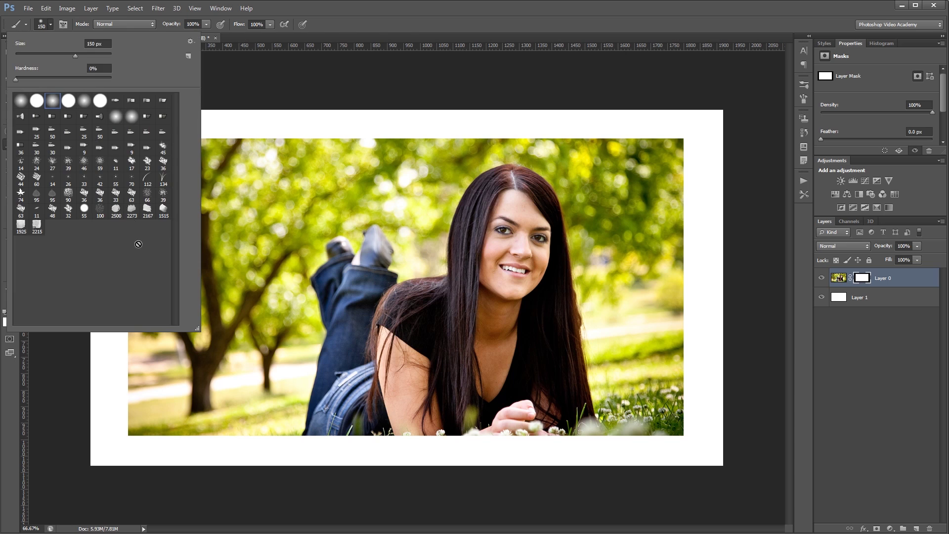
pyautogui.click(116, 209)
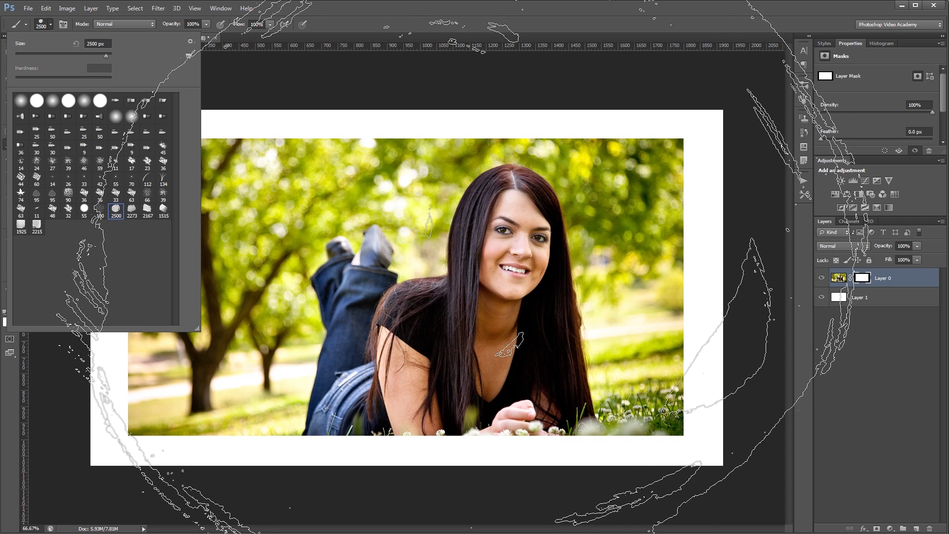
pyautogui.press('Return')
pyautogui.press('[')
pyautogui.press('[')
pyautogui.press('[')
pyautogui.press('[')
pyautogui.press('[')
pyautogui.press('[')
pyautogui.press('[')
pyautogui.press('[')
pyautogui.press('[')
pyautogui.press('[')
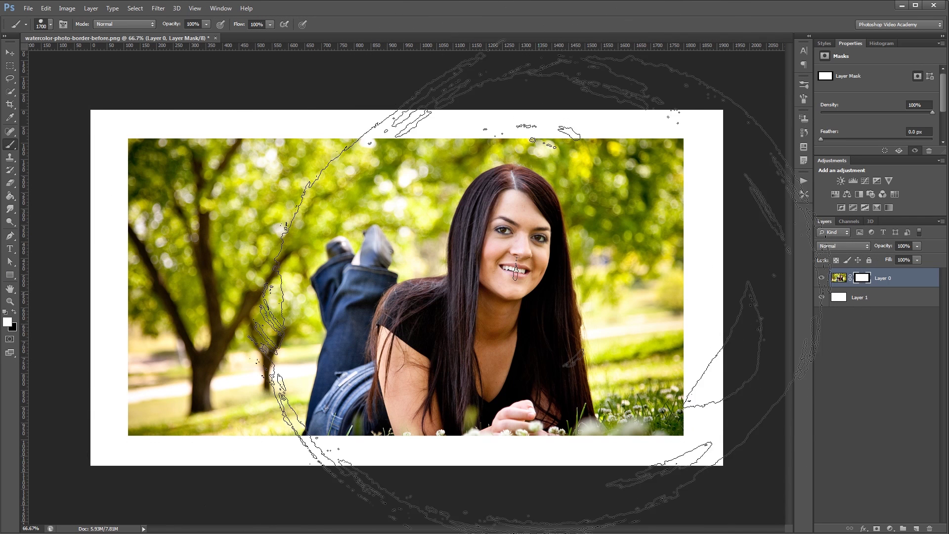
pyautogui.press(']')
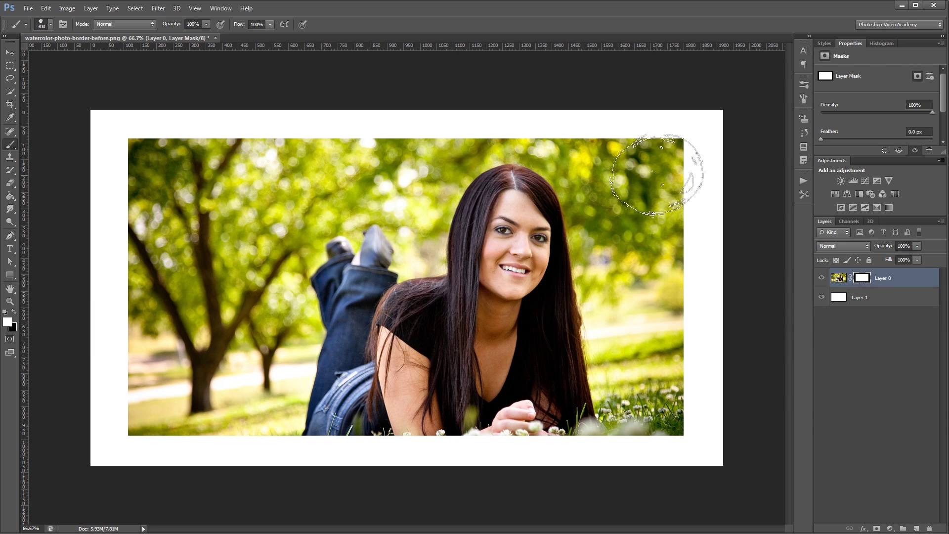
pyautogui.press(']')
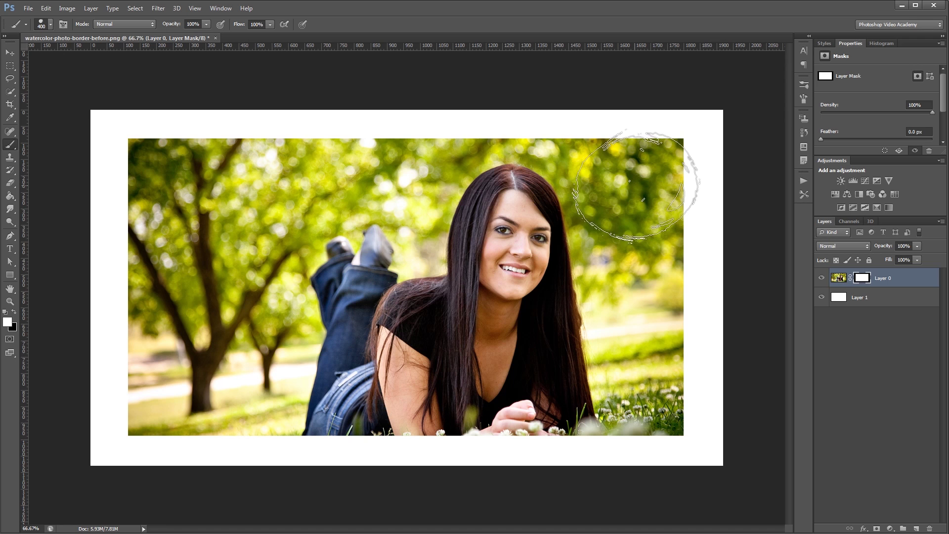
# Step: Stamp the mask in white at the photo's upper-right, lower-left and upper-left corners and the middle of its top and bottom edges
pyautogui.click(640, 179)
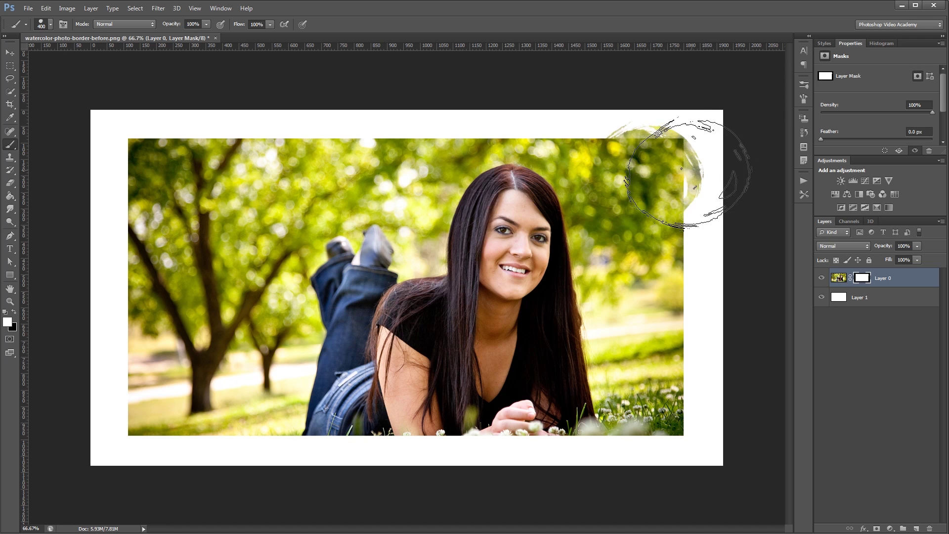
pyautogui.click(170, 386)
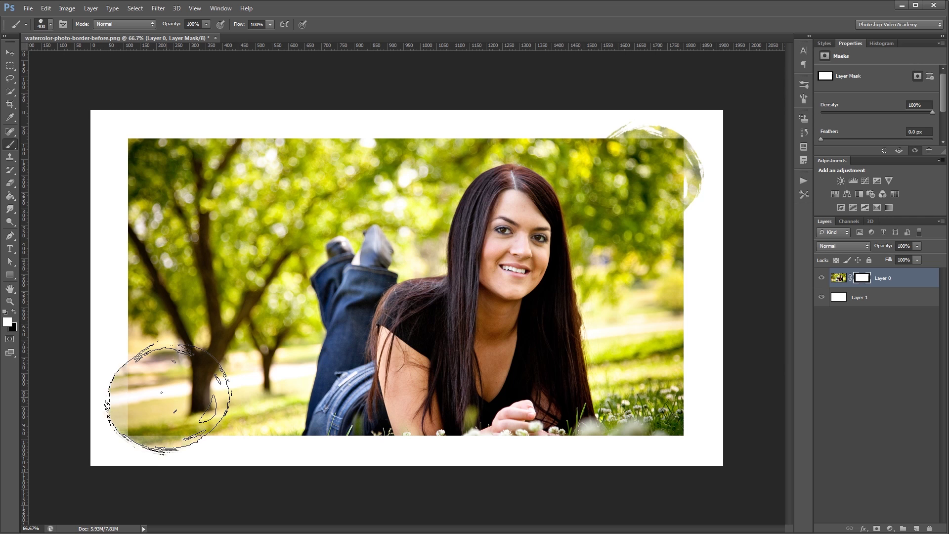
pyautogui.click(181, 195)
pyautogui.click(403, 180)
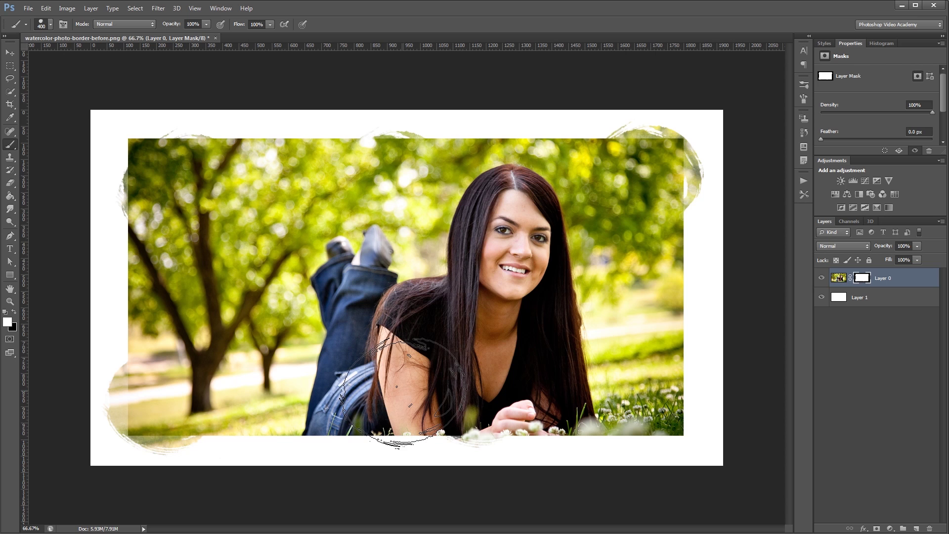
# Step: Choose the 2273 px watercolor tip, reduce it to 600 px and stamp the mask at the photo's left edge and lower-right corner
pyautogui.click(51, 24)
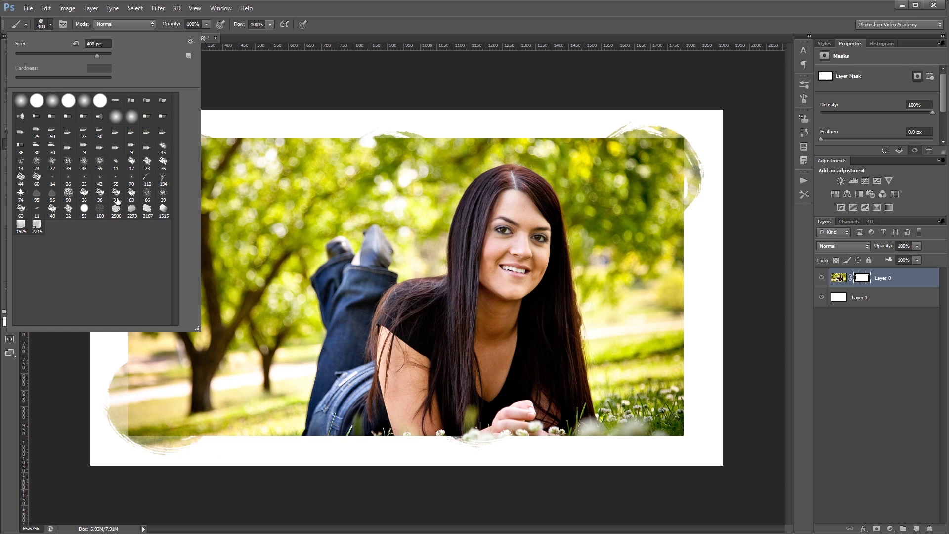
pyautogui.doubleClick(133, 215)
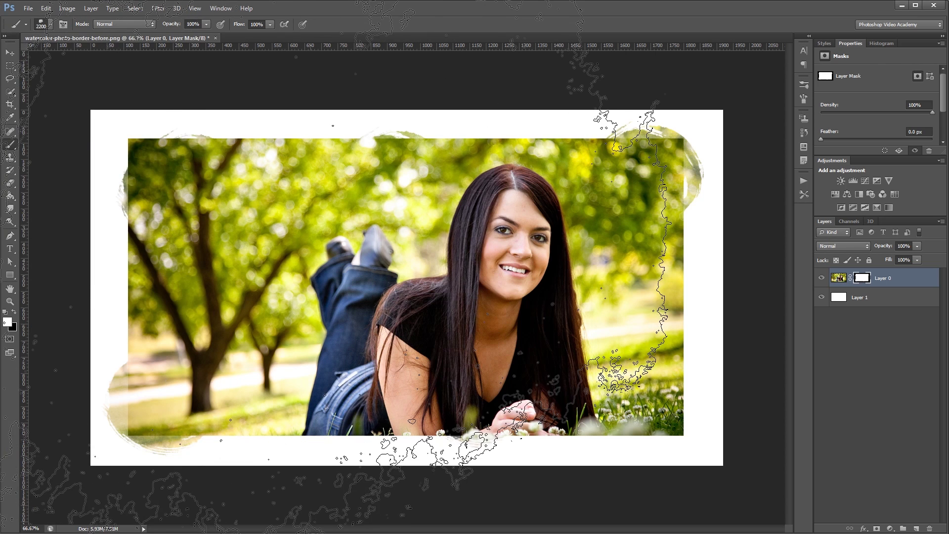
pyautogui.press('[')
pyautogui.press('[')
pyautogui.press('[')
pyautogui.press('[')
pyautogui.press('[')
pyautogui.press('[')
pyautogui.press('[')
pyautogui.press('[')
pyautogui.press('[')
pyautogui.press('[')
pyautogui.press('[')
pyautogui.press('[')
pyautogui.press('[')
pyautogui.press('[')
pyautogui.press('[')
pyautogui.press('[')
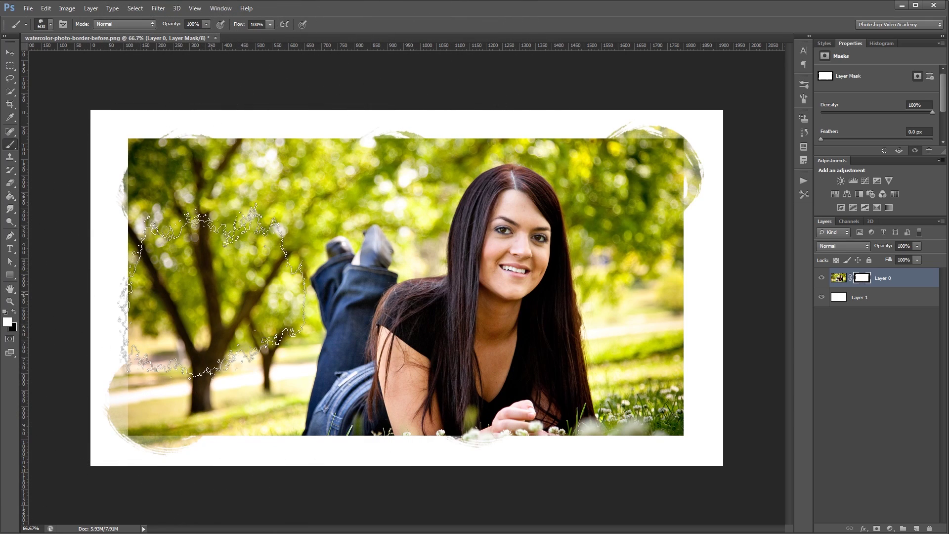
pyautogui.click(628, 366)
# Step: Stamp the same watercolor tip at 400 px and 300 px on the upper corners and along the photo's bottom, top and right edges
pyautogui.press('[')
pyautogui.press('[')
pyautogui.press('[')
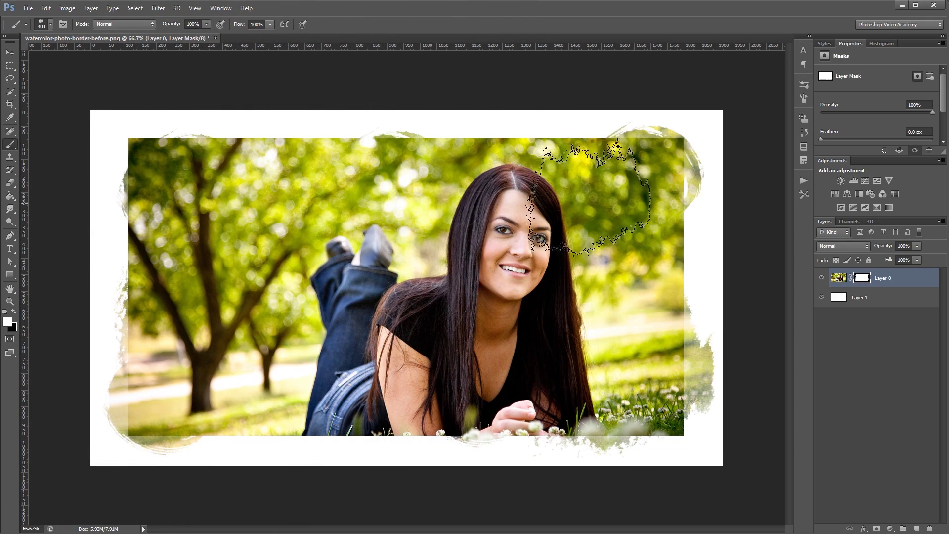
pyautogui.click(156, 159)
pyautogui.click(396, 401)
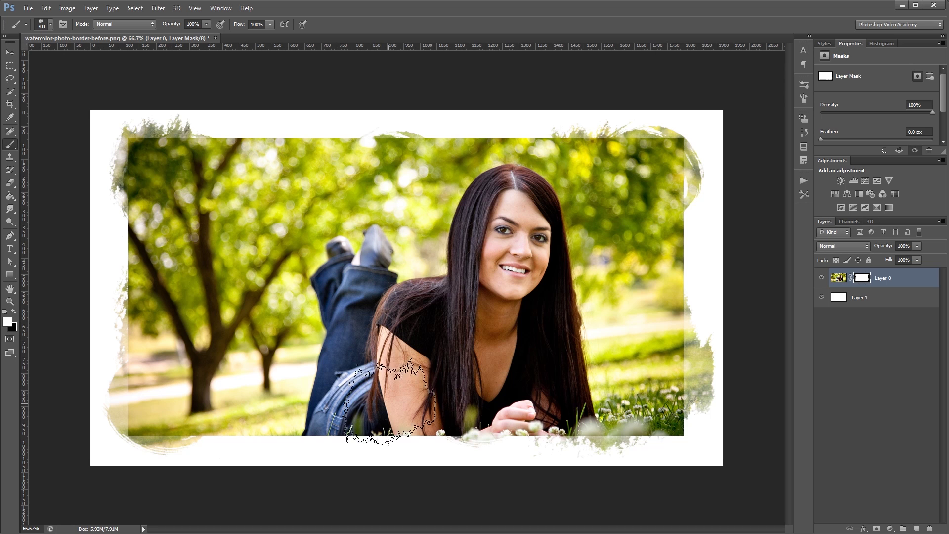
pyautogui.click(143, 403)
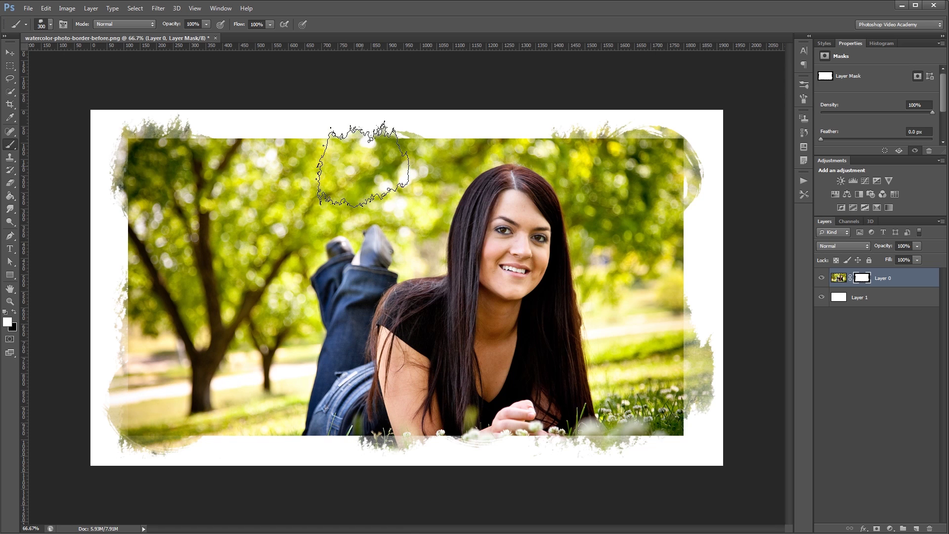
pyautogui.click(687, 282)
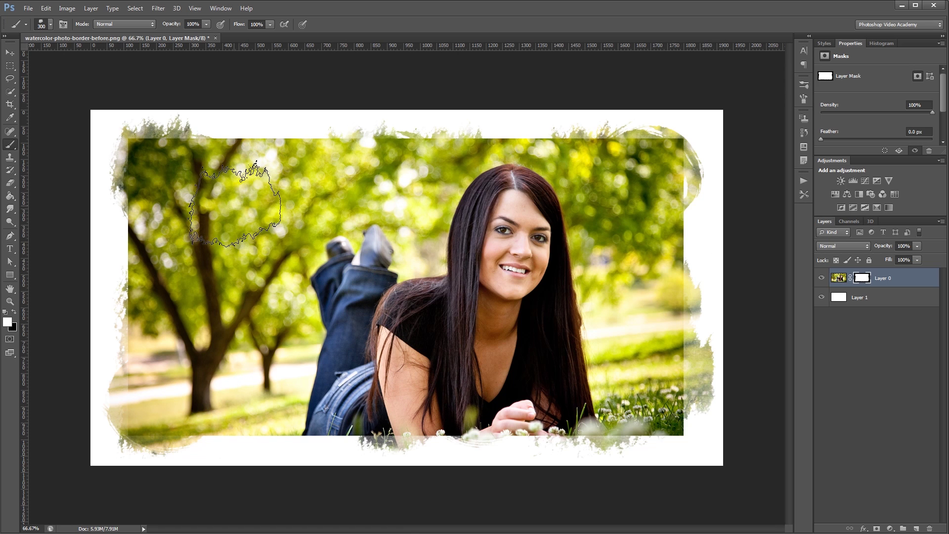
# Step: Stamp the 2167 px watercolor tip, reduced to 1100 px and 700 px, along the photo's left, top, right and bottom edges on the mask
pyautogui.click(53, 23)
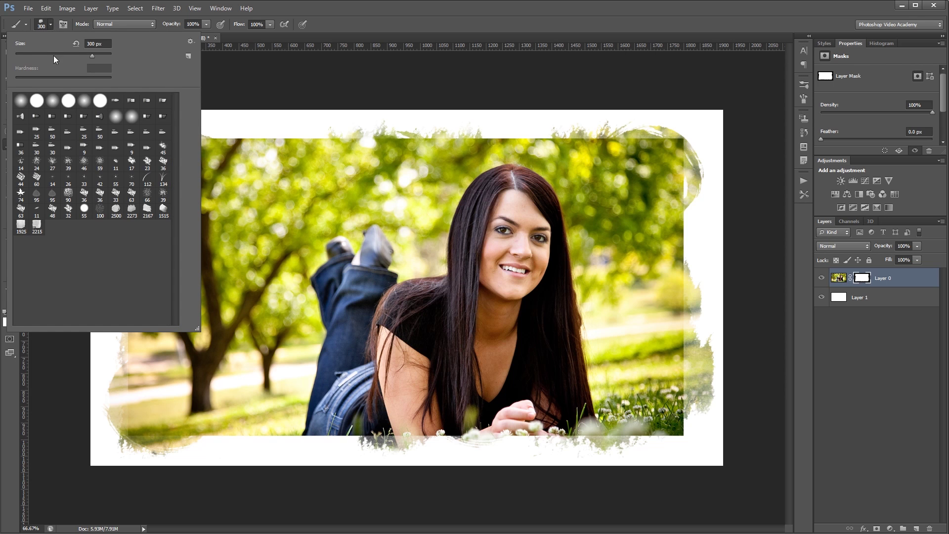
pyautogui.click(147, 210)
pyautogui.press('Return')
pyautogui.press('[')
pyautogui.press('[')
pyautogui.press('[')
pyautogui.press('[')
pyautogui.press('[')
pyautogui.press('[')
pyautogui.press('[')
pyautogui.press('[')
pyautogui.press('[')
pyautogui.press('[')
pyautogui.press('[')
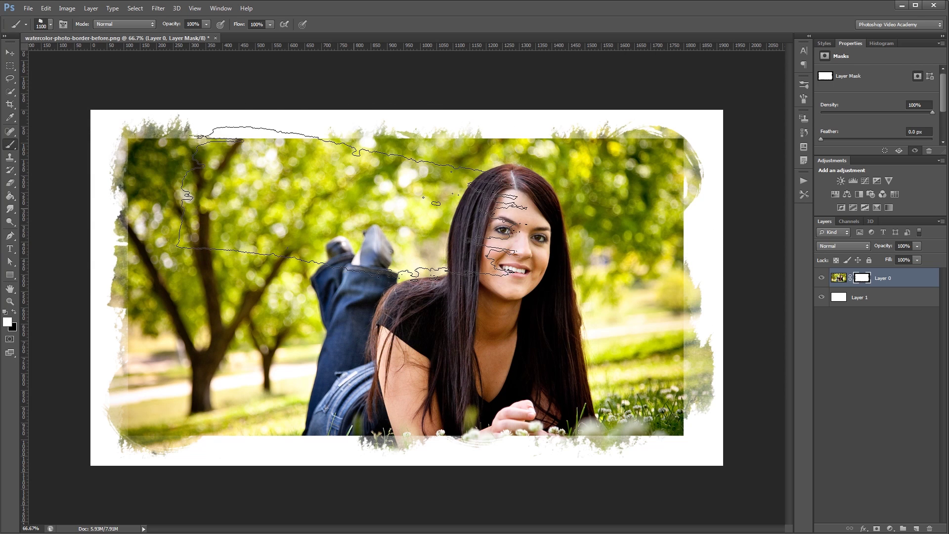
pyautogui.click(354, 208)
pyautogui.click(411, 382)
pyautogui.press('[')
pyautogui.press('[')
pyautogui.press('[')
pyautogui.press('[')
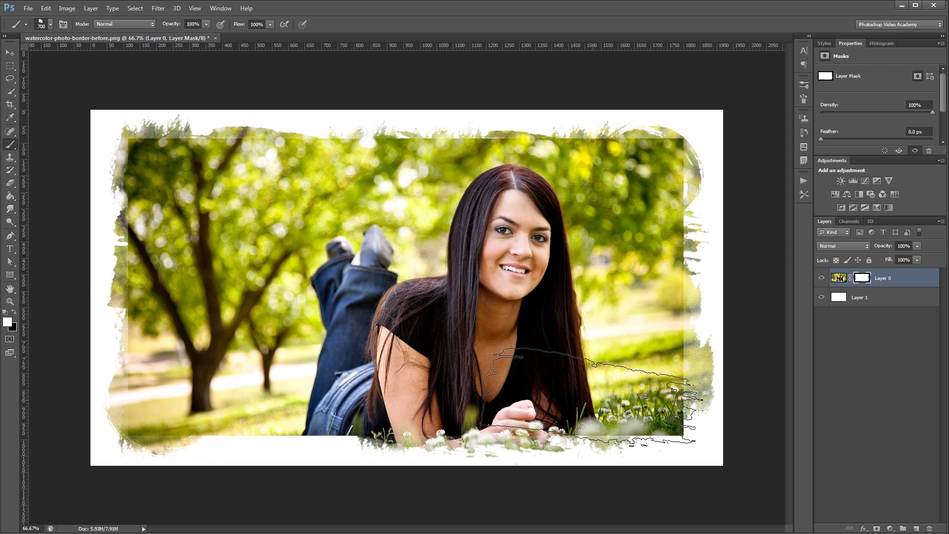
# Step: Stamp the 1515 px watercolor tip at 500 px on the photo's side edges and at 600 px on the lower-left part of its bottom edge
pyautogui.click(50, 25)
pyautogui.click(163, 210)
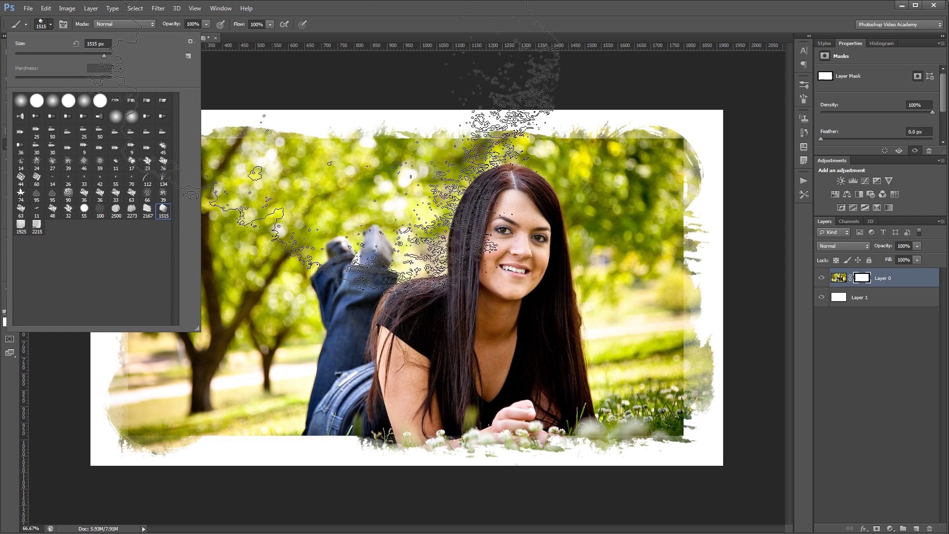
pyautogui.press('Return')
pyautogui.press('[')
pyautogui.press('[')
pyautogui.press('[')
pyautogui.press('[')
pyautogui.press('[')
pyautogui.press('[')
pyautogui.press('[')
pyautogui.press('[')
pyautogui.press('[')
pyautogui.press('[')
pyautogui.press('[')
pyautogui.press('[')
pyautogui.press('[')
pyautogui.press('[')
pyautogui.press('[')
pyautogui.press(']')
pyautogui.press(']')
pyautogui.click(183, 223)
pyautogui.click(637, 251)
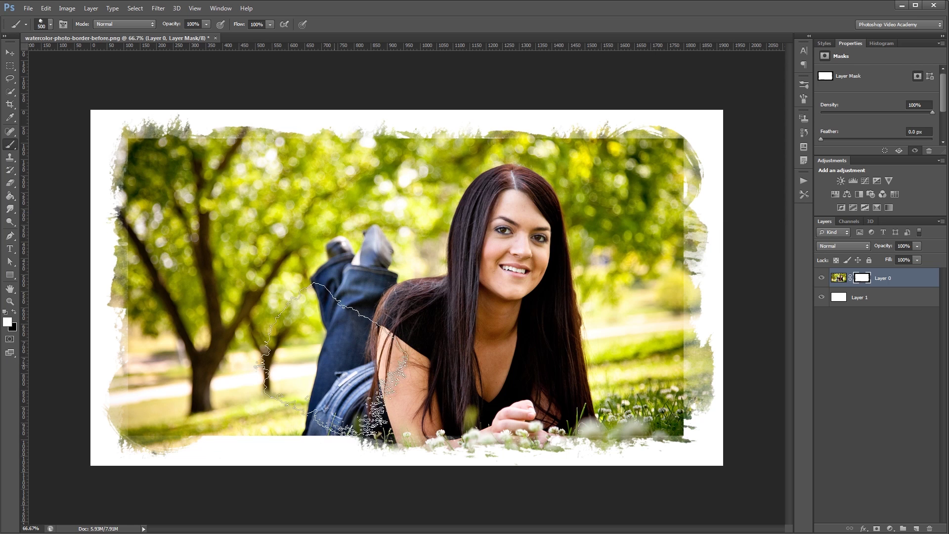
pyautogui.press(']')
pyautogui.click(208, 373)
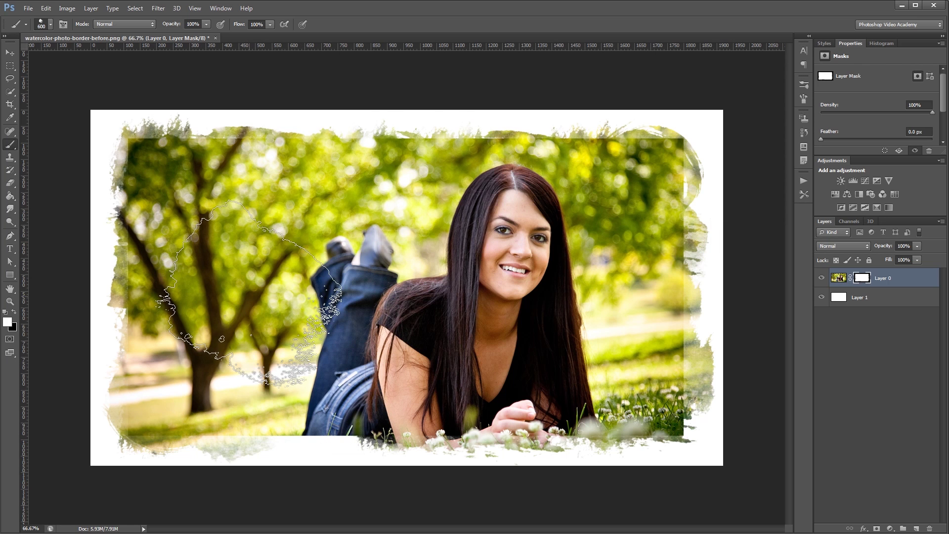
# Step: Rotate the brush tip to a 38° angle, set its size to 500 px and fill the gap along the photo's bottom edge
pyautogui.click(803, 104)
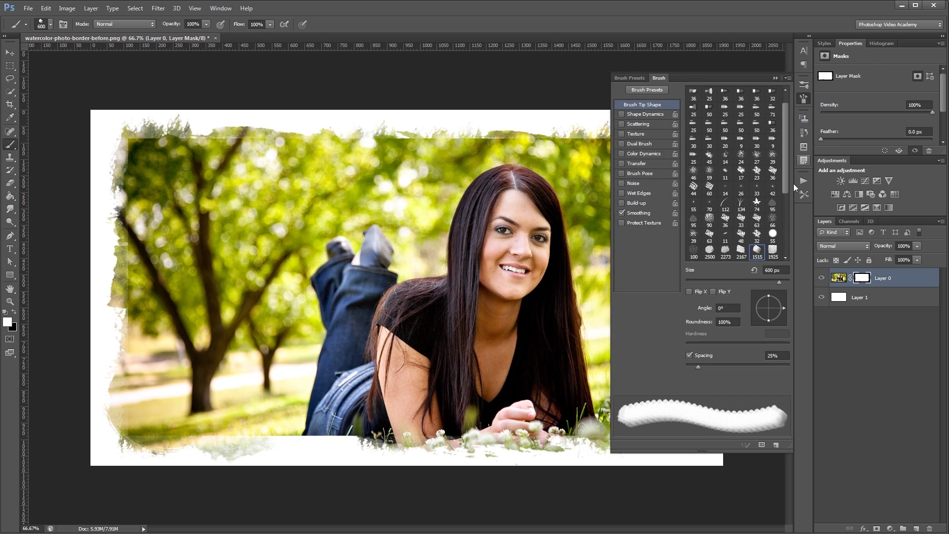
pyautogui.moveTo(783, 307); pyautogui.dragTo(779, 298)
pyautogui.press('[')
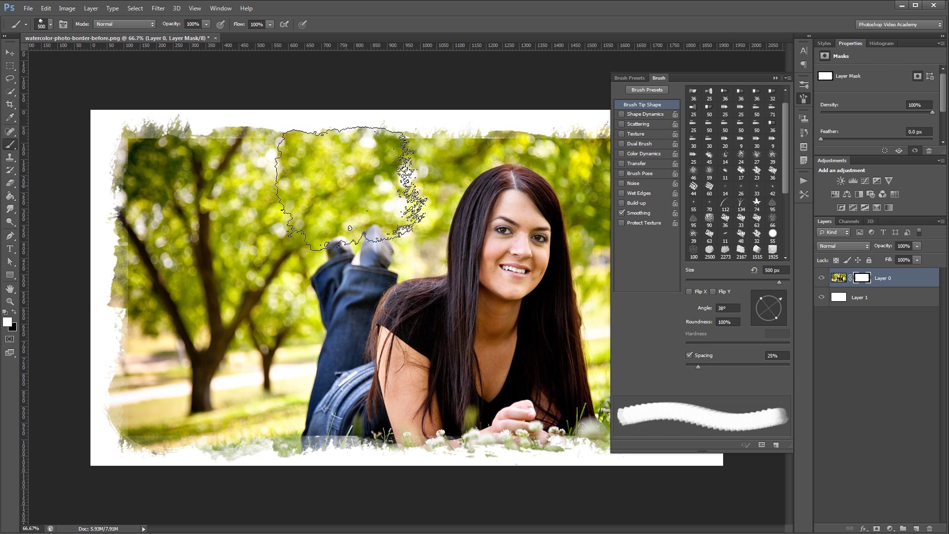
# Step: Choose the 1925 px watercolor tip and stamp it at 175 px and 300 px over the hard edges at the photo's lower right
pyautogui.click(803, 98)
pyautogui.click(50, 24)
pyautogui.click(24, 229)
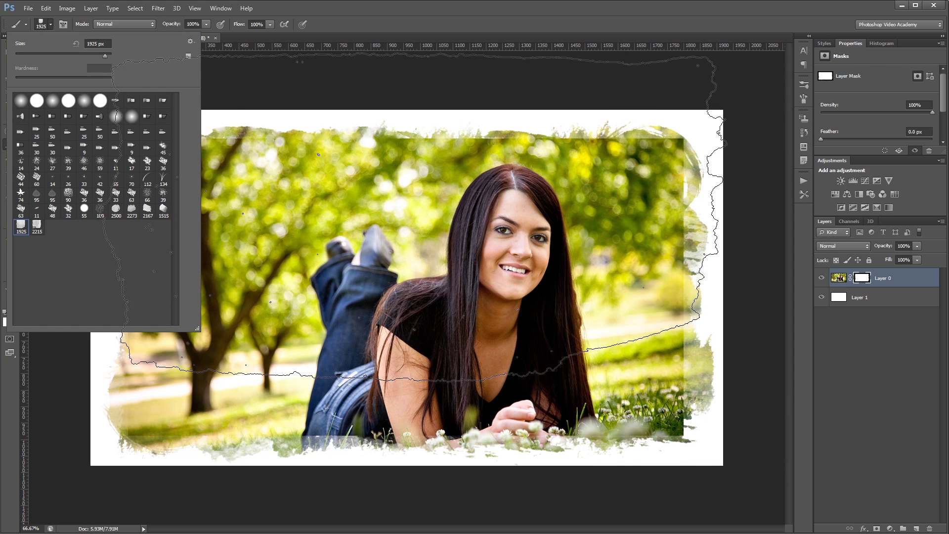
pyautogui.press('Return')
pyautogui.press('[')
pyautogui.press('[')
pyautogui.press('[')
pyautogui.press('[')
pyautogui.press('[')
pyautogui.press('[')
pyautogui.press('[')
pyautogui.press('[')
pyautogui.press('[')
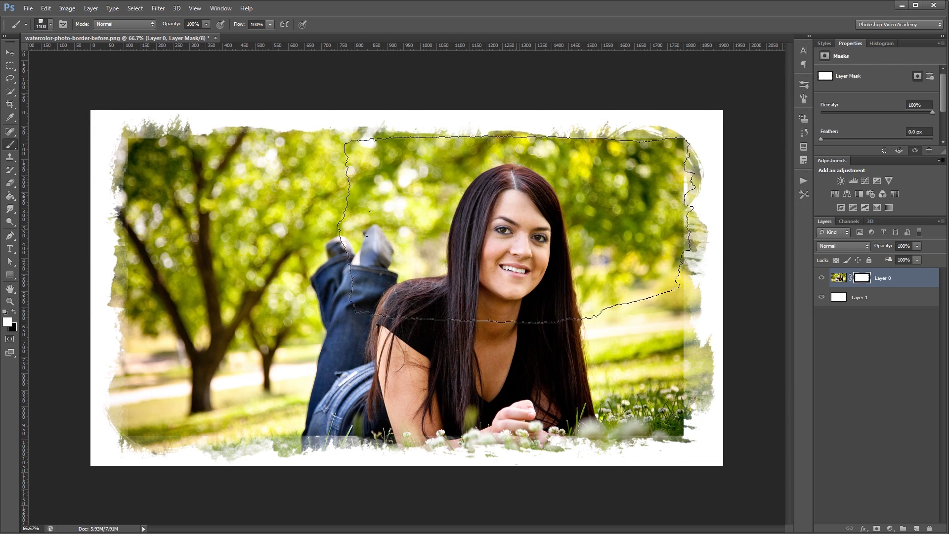
pyautogui.press('[')
pyautogui.press('[')
pyautogui.click(552, 366)
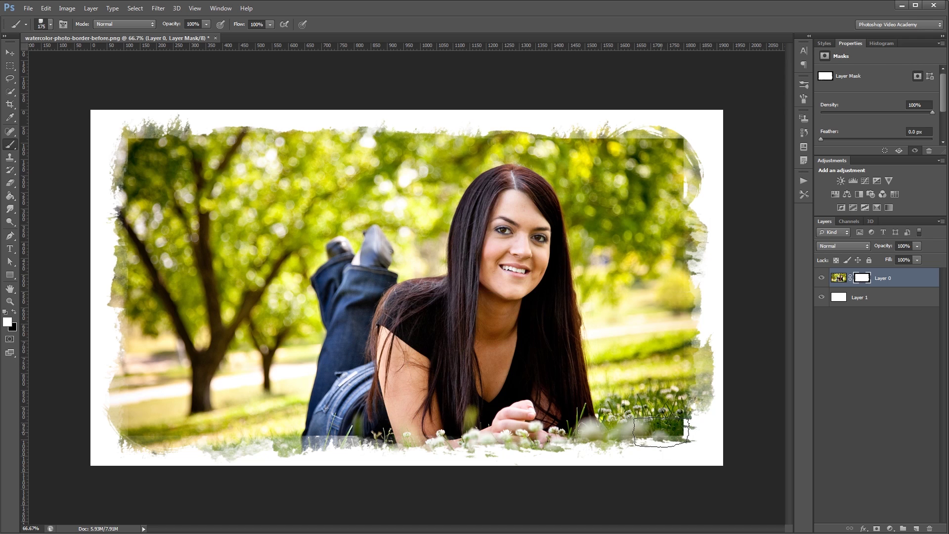
pyautogui.press('[')
pyautogui.press('[')
pyautogui.press('[')
pyautogui.press('[')
pyautogui.press('[')
pyautogui.press('[')
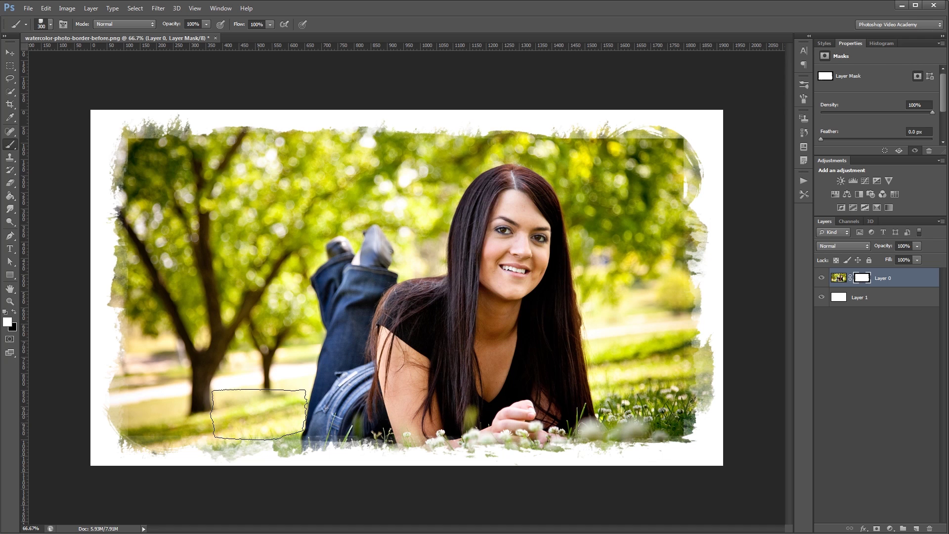
pyautogui.click(166, 175)
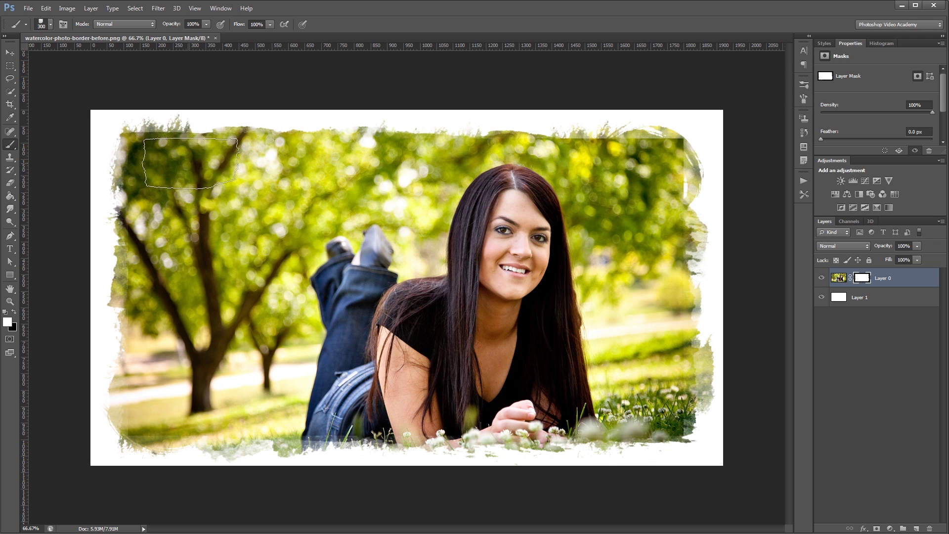
# Step: Switch to a soft round brush with 0% hardness, reduce it to 70 px and show the photo's upper-left corner at 200%
pyautogui.click(49, 25)
pyautogui.click(84, 101)
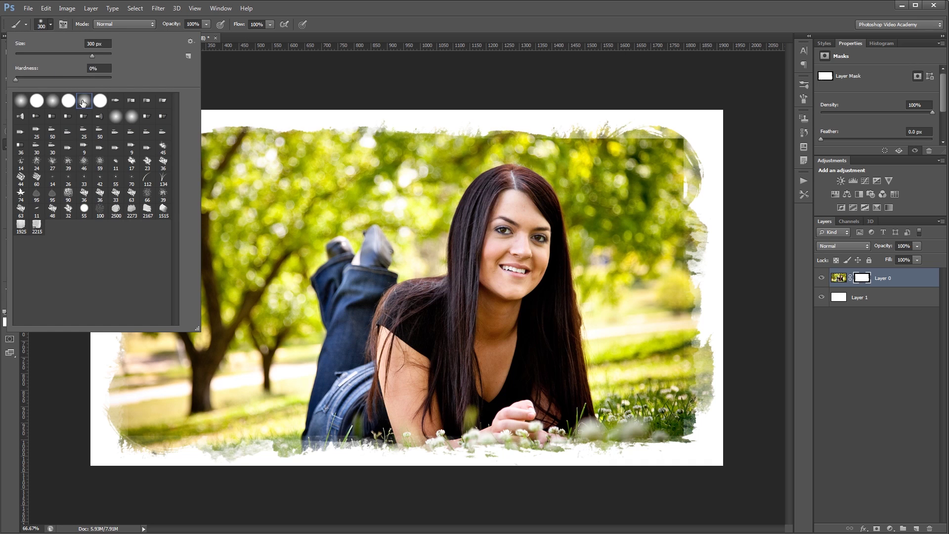
pyautogui.press('Return')
pyautogui.press('[')
pyautogui.press('[')
pyautogui.press('[')
pyautogui.press('[')
pyautogui.press('[')
pyautogui.press('[')
pyautogui.press('[')
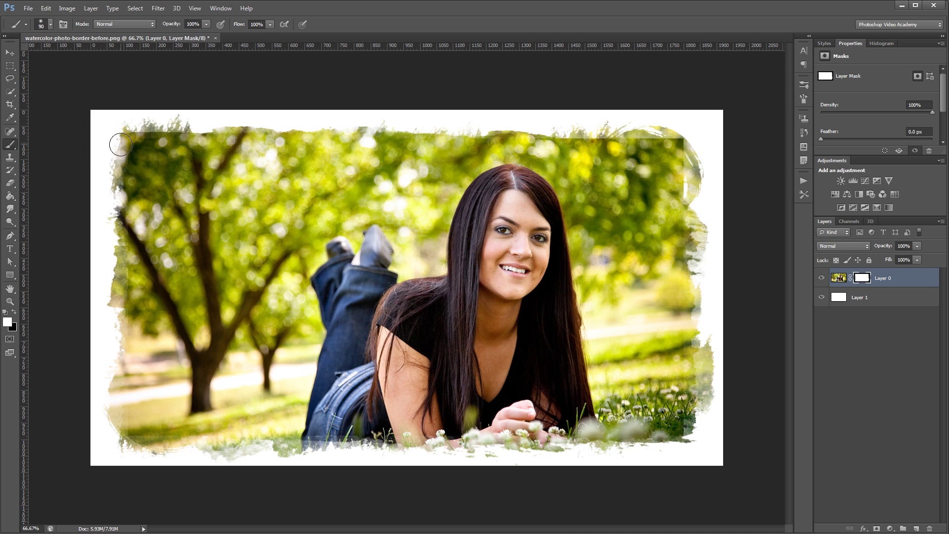
pyautogui.hotkey('ctrl', '+')
pyautogui.hotkey('ctrl', '+')
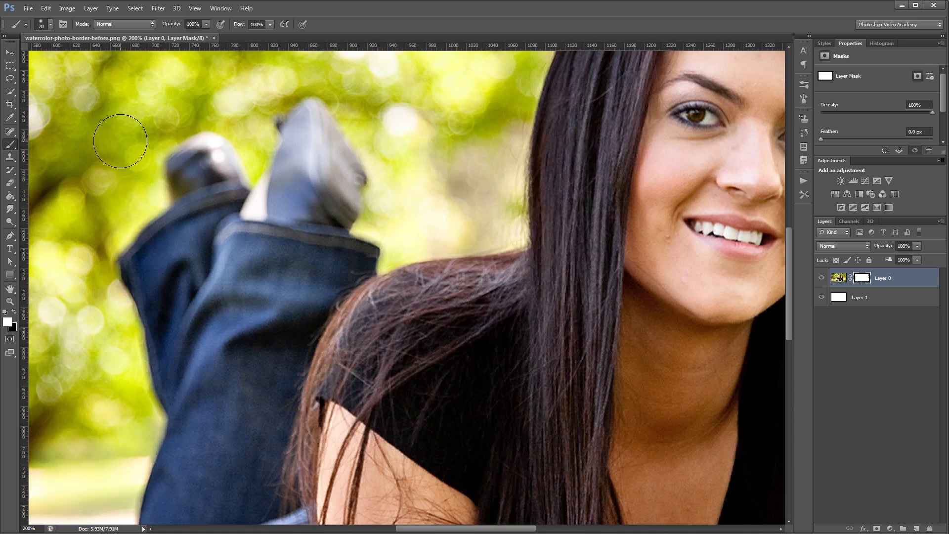
pyautogui.moveTo(208, 195); pyautogui.dragTo(492, 388)
pyautogui.moveTo(295, 199); pyautogui.dragTo(545, 357)
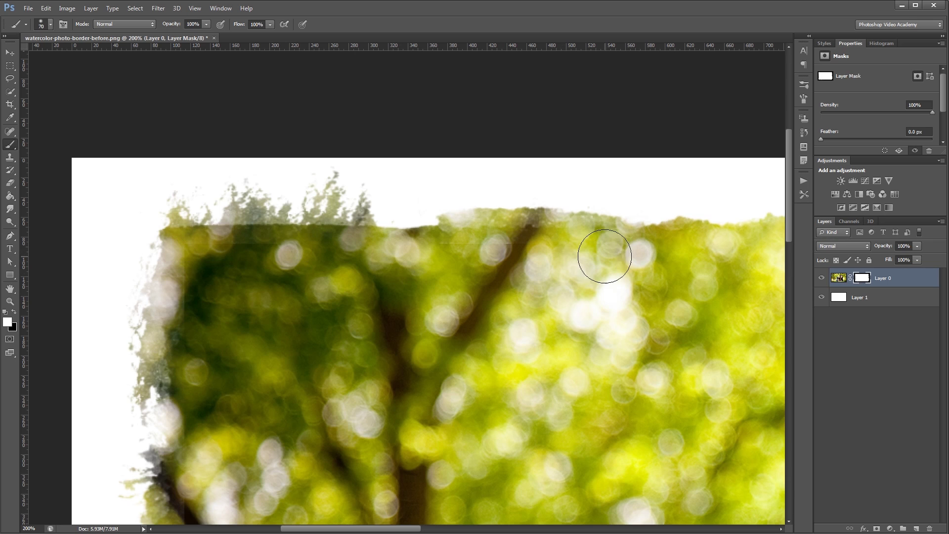
# Step: Reduce the soft brush to 30 px and paint white on the mask over the hard edge around the photo's upper-left corner
pyautogui.press('[')
pyautogui.press('[')
pyautogui.press('[')
pyautogui.press('[')
pyautogui.moveTo(189, 331)
pyautogui.mouseDown()
pyautogui.moveTo(190, 252)
pyautogui.moveTo(236, 248)
pyautogui.mouseUp()
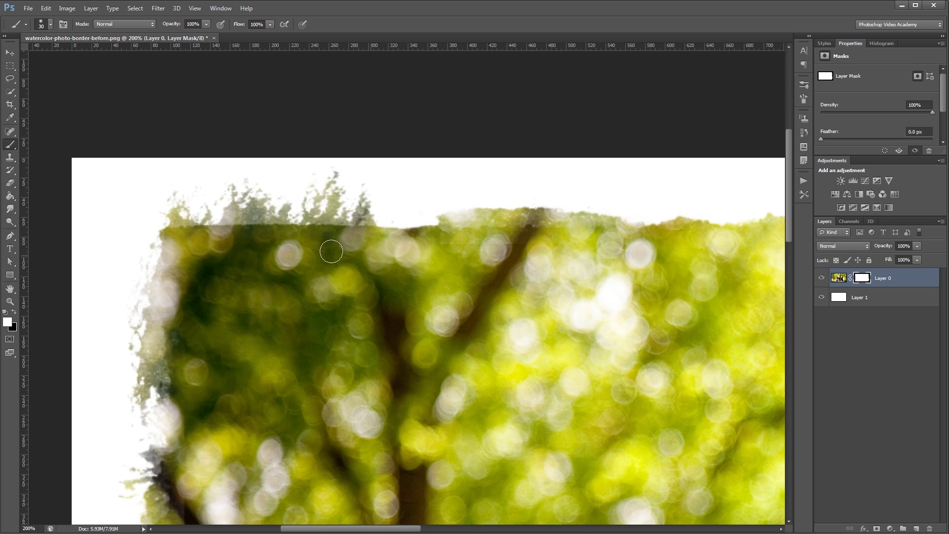
pyautogui.moveTo(544, 281); pyautogui.dragTo(285, 294)
pyautogui.moveTo(174, 263); pyautogui.dragTo(333, 259)
# Step: Paint white on the mask with the 30 px soft brush along the rest of the top edge and around the upper-right corner
pyautogui.moveTo(593, 280); pyautogui.dragTo(280, 286)
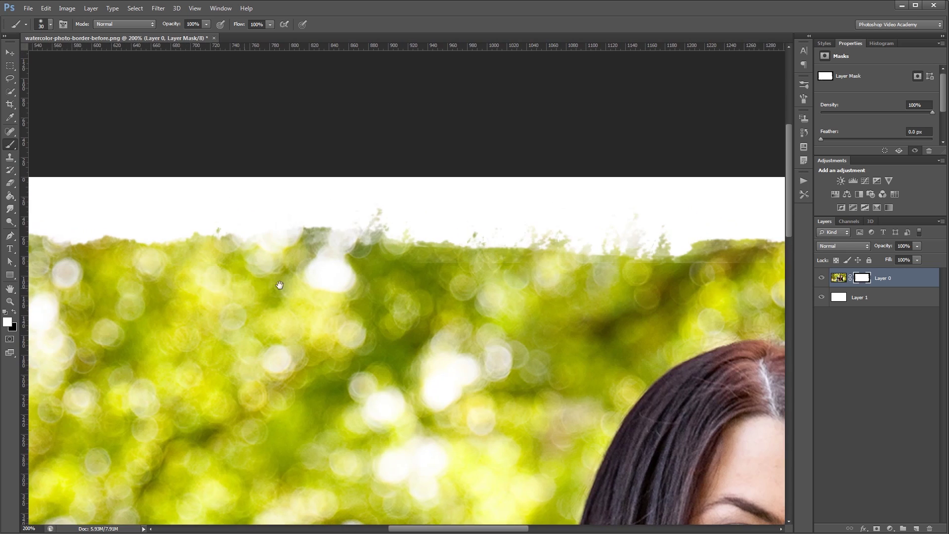
pyautogui.moveTo(645, 277); pyautogui.dragTo(365, 291)
pyautogui.moveTo(495, 293); pyautogui.dragTo(324, 285)
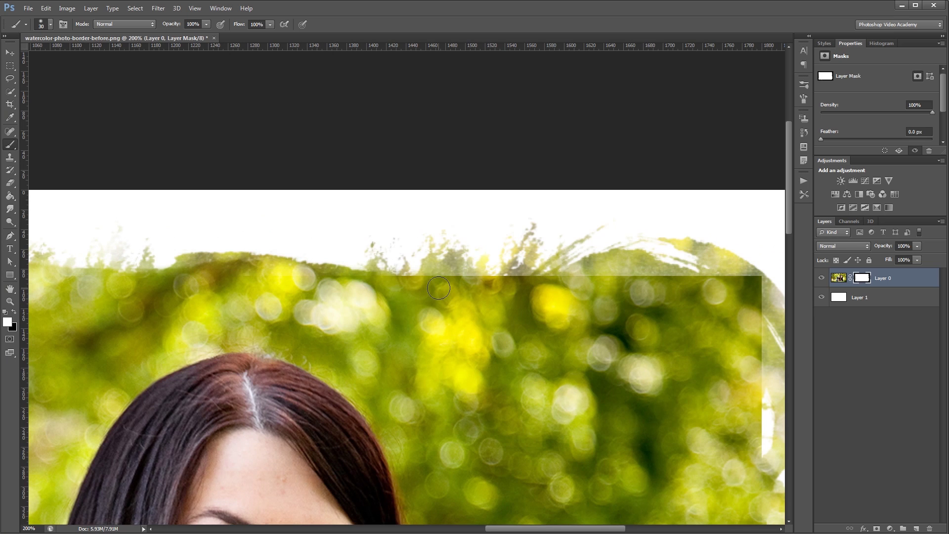
pyautogui.moveTo(447, 288)
pyautogui.mouseDown()
pyautogui.moveTo(752, 282)
pyautogui.moveTo(757, 309)
pyautogui.mouseUp()
pyautogui.moveTo(731, 330)
pyautogui.mouseDown()
pyautogui.moveTo(508, 196)
pyautogui.moveTo(535, 224)
pyautogui.moveTo(525, 258)
pyautogui.moveTo(538, 371)
pyautogui.mouseUp()
# Step: Blend the hard edge down the photo's right side with the 30 px soft brush on the mask
pyautogui.scroll(-5, 537, 371)
pyautogui.moveTo(552, 71)
pyautogui.mouseDown()
pyautogui.moveTo(534, 166)
pyautogui.moveTo(542, 385)
pyautogui.mouseUp()
pyautogui.scroll(-5, 541, 385)
pyautogui.moveTo(546, 199); pyautogui.dragTo(538, 208)
pyautogui.moveTo(564, 294); pyautogui.dragTo(580, 59)
# Step: Brush white over the hard edge along the photo's bottom, across the clover flowers, with the 30 px soft brush
pyautogui.moveTo(563, 247)
pyautogui.mouseDown()
pyautogui.moveTo(553, 323)
pyautogui.moveTo(525, 383)
pyautogui.moveTo(186, 388)
pyautogui.mouseUp()
pyautogui.hscroll(-10, 187, 388)
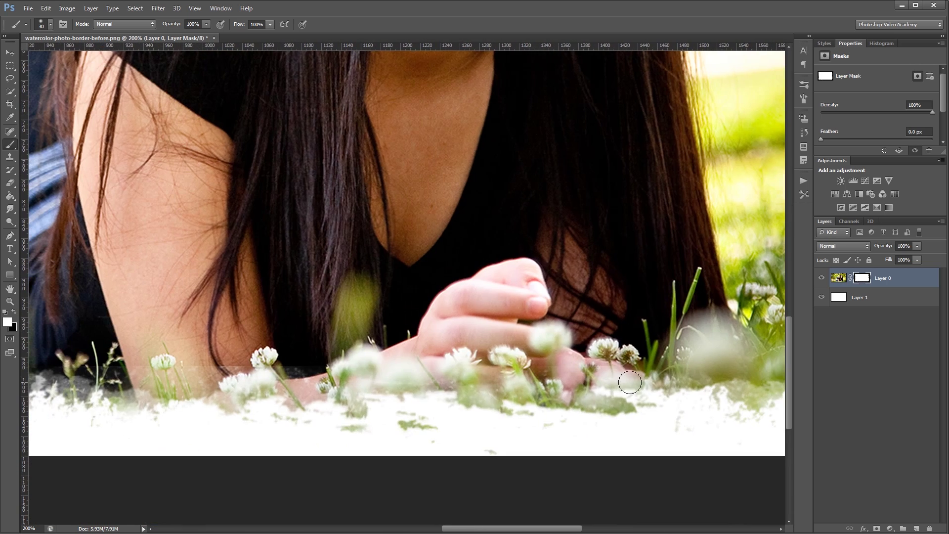
pyautogui.moveTo(233, 368); pyautogui.dragTo(647, 352)
pyautogui.moveTo(537, 358)
pyautogui.mouseDown()
pyautogui.moveTo(127, 346)
pyautogui.moveTo(233, 366)
pyautogui.mouseUp()
pyautogui.hscroll(-9, 262, 341)
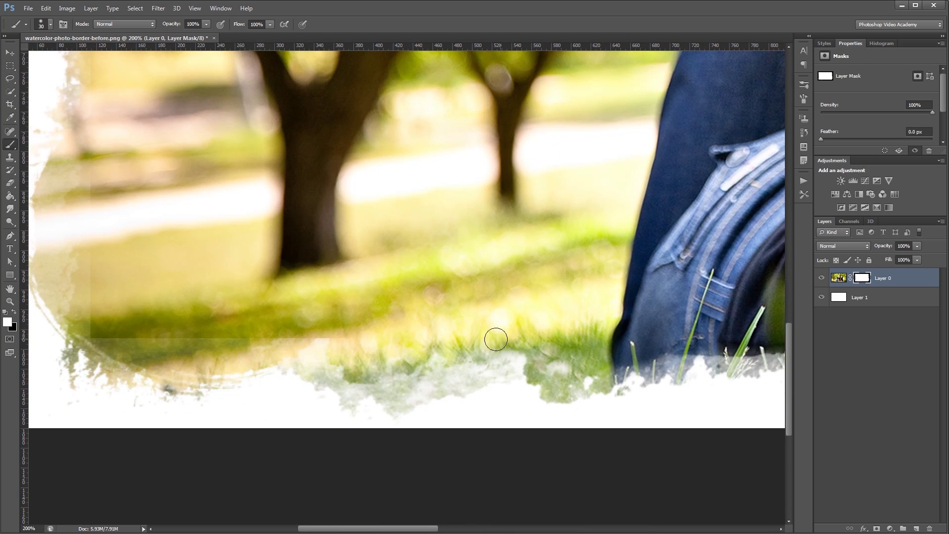
# Step: Blend the hard edges at the lower-left corner and up the photo's left side with the 30 px soft brush
pyautogui.moveTo(321, 344)
pyautogui.mouseDown()
pyautogui.moveTo(112, 336)
pyautogui.moveTo(79, 238)
pyautogui.moveTo(81, 188)
pyautogui.mouseUp()
pyautogui.moveTo(97, 117)
pyautogui.mouseDown()
pyautogui.moveTo(193, 346)
pyautogui.moveTo(167, 375)
pyautogui.mouseUp()
pyautogui.moveTo(169, 251)
pyautogui.mouseDown()
pyautogui.moveTo(166, 122)
pyautogui.moveTo(203, 284)
pyautogui.mouseUp()
pyautogui.moveTo(186, 357); pyautogui.dragTo(200, 207)
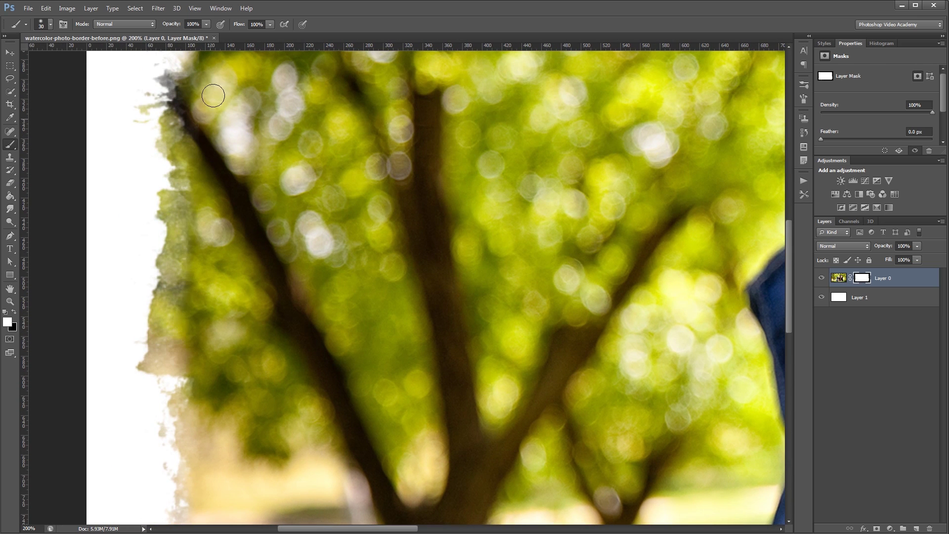
pyautogui.moveTo(214, 95); pyautogui.dragTo(222, 309)
pyautogui.hotkey('ctrl', '0')
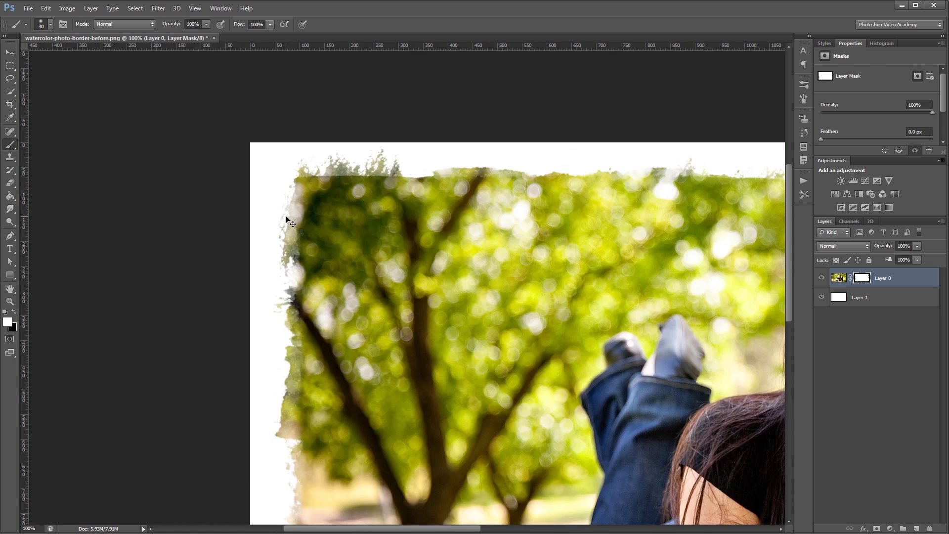